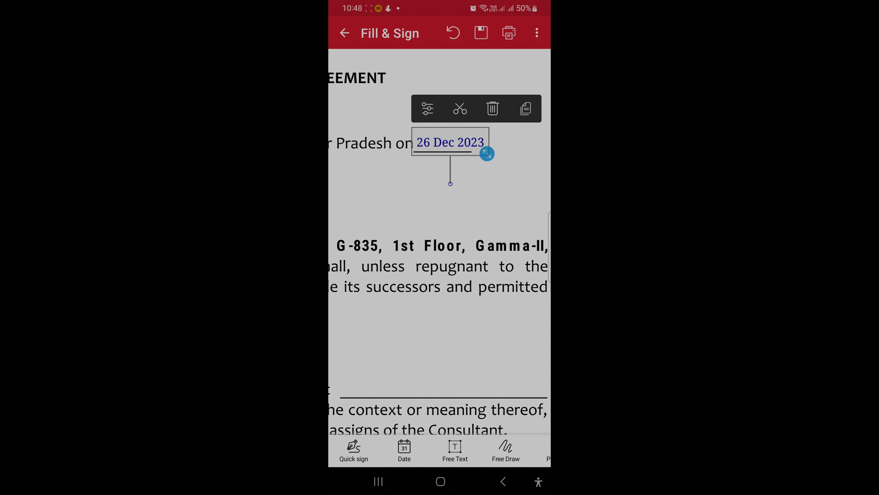
{"action": "scroll", "coordinate": [439, 450], "scroll_direction": "right", "scroll_amount": 2}
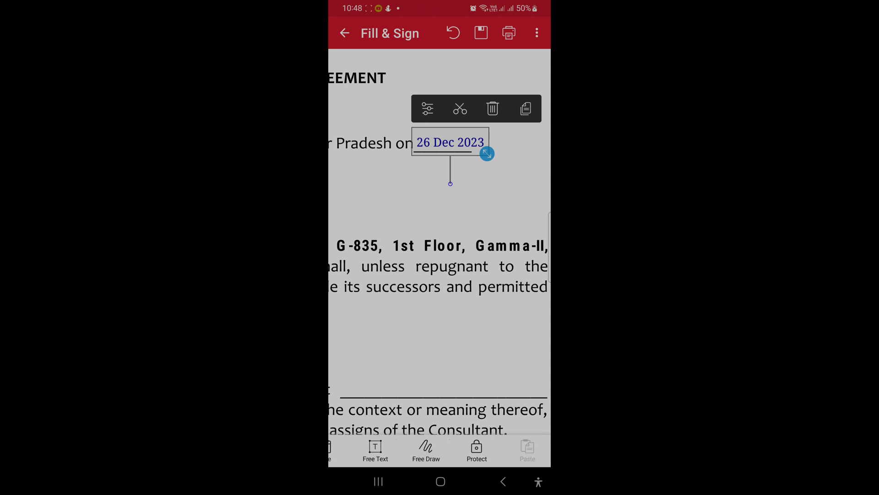
{"action": "scroll", "coordinate": [439, 450], "scroll_direction": "left", "scroll_amount": 2}
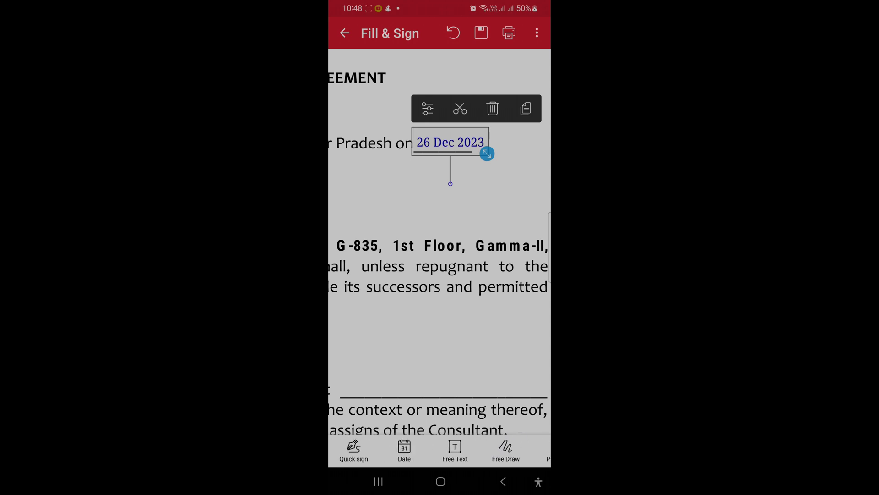
Step: Deselect the placed 26 Dec 2023 date and pan the page to the parties section
{"action": "left_click", "coordinate": [482, 211]}
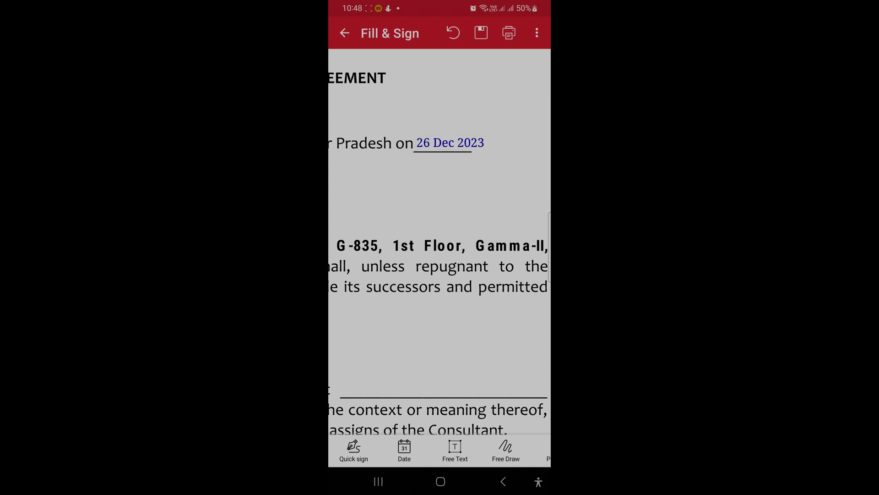
{"action": "left_click_drag", "start_coordinate": [385, 220], "coordinate": [505, 223]}
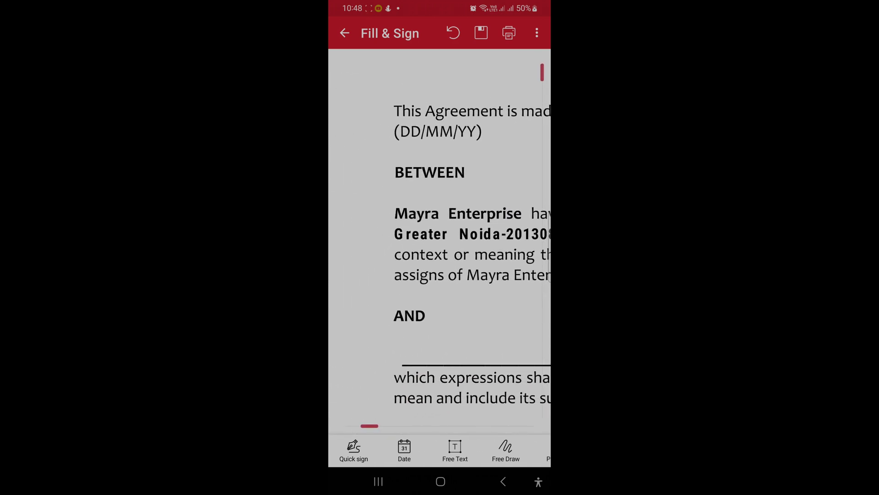
{"action": "scroll", "coordinate": [505, 223], "scroll_direction": "down", "scroll_amount": 5}
{"action": "left_click_drag", "start_coordinate": [450, 235], "coordinate": [503, 276]}
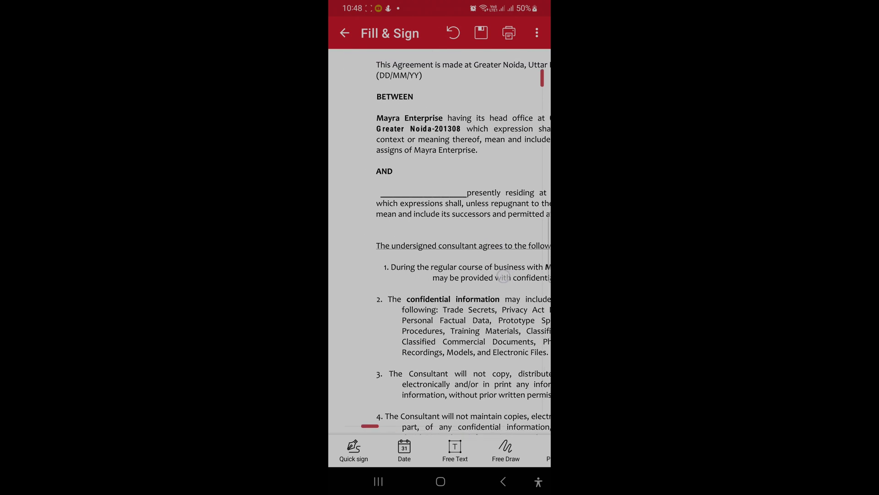
{"action": "left_click", "coordinate": [455, 450]}
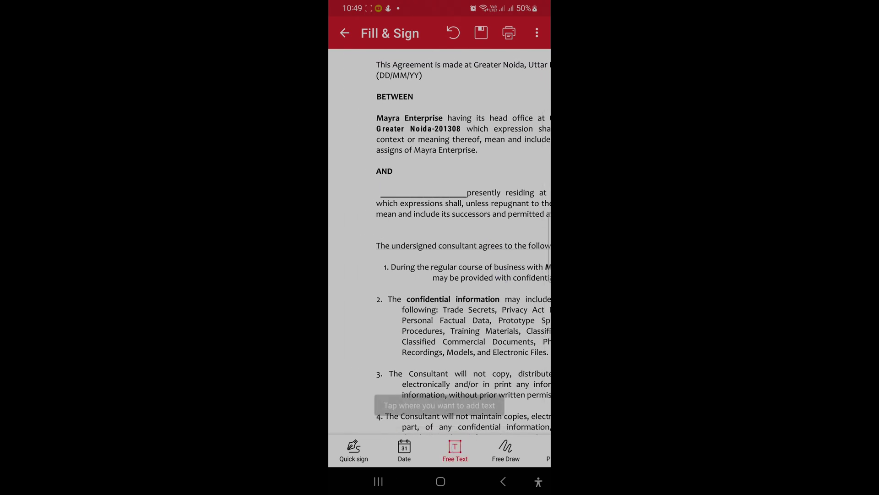
{"action": "left_click", "coordinate": [405, 192]}
{"action": "type", "text": "ARTHU"}
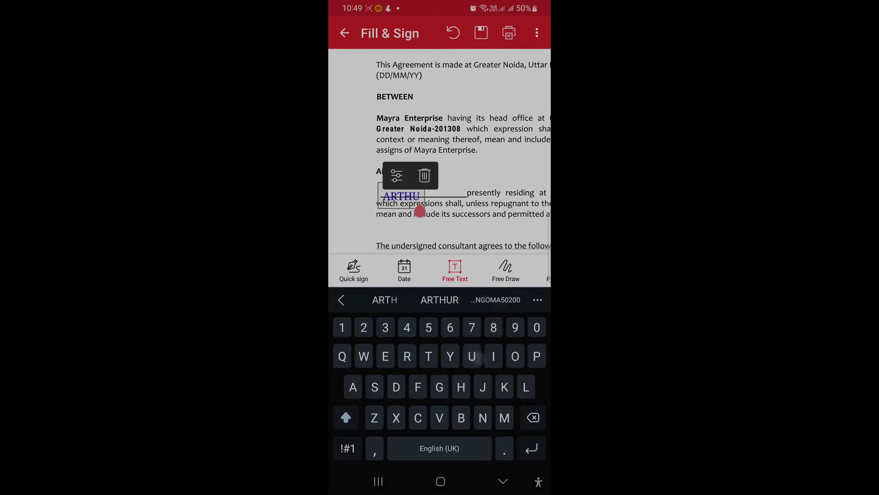
{"action": "type", "text": "R WEK"}
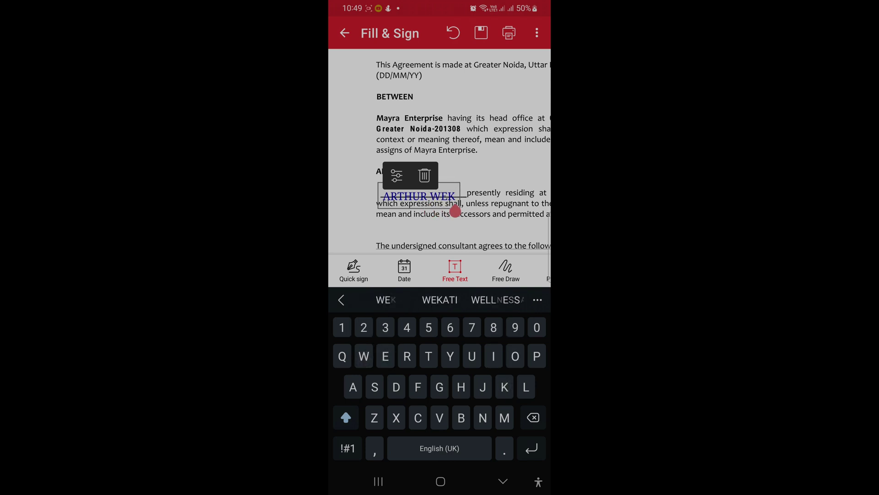
{"action": "type", "text": "ATI"}
{"action": "left_click", "coordinate": [514, 188]}
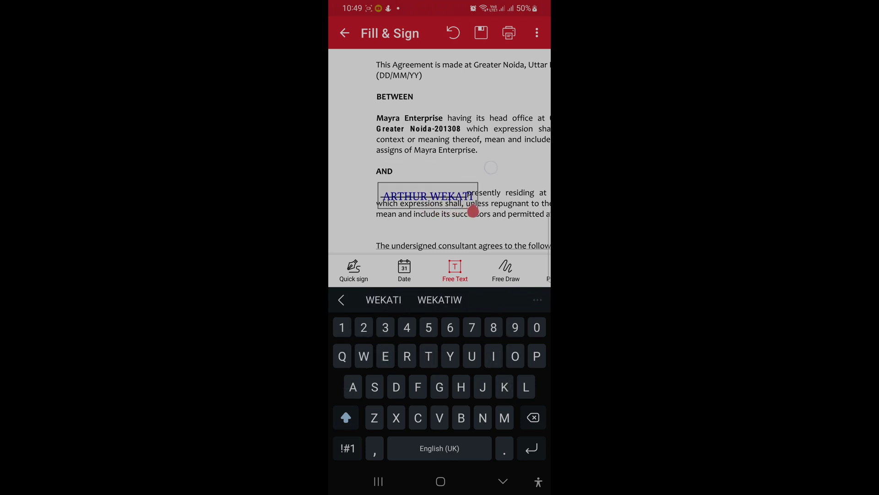
{"action": "left_click_drag", "start_coordinate": [476, 205], "coordinate": [459, 195]}
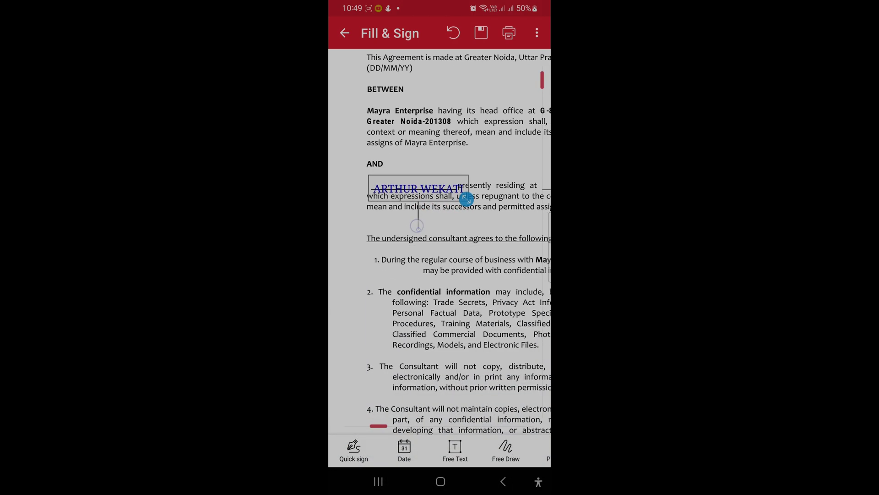
{"action": "left_click", "coordinate": [413, 225]}
{"action": "left_click", "coordinate": [411, 186]}
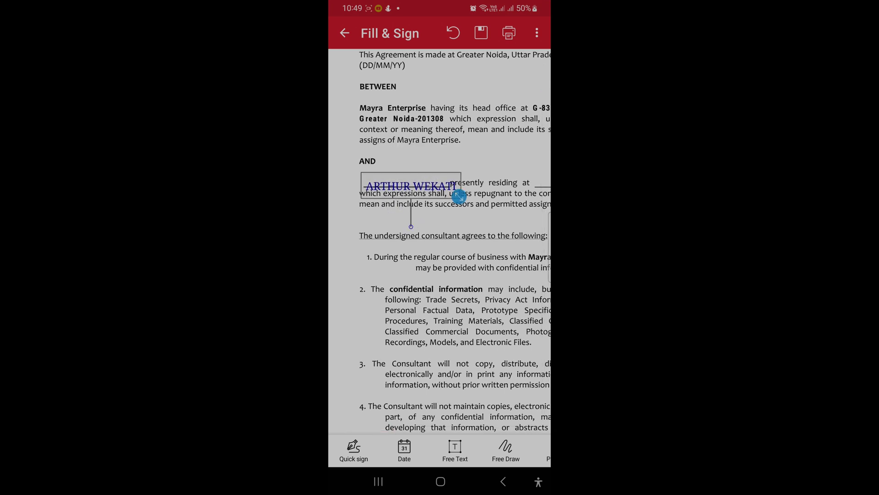
{"action": "left_click", "coordinate": [412, 225]}
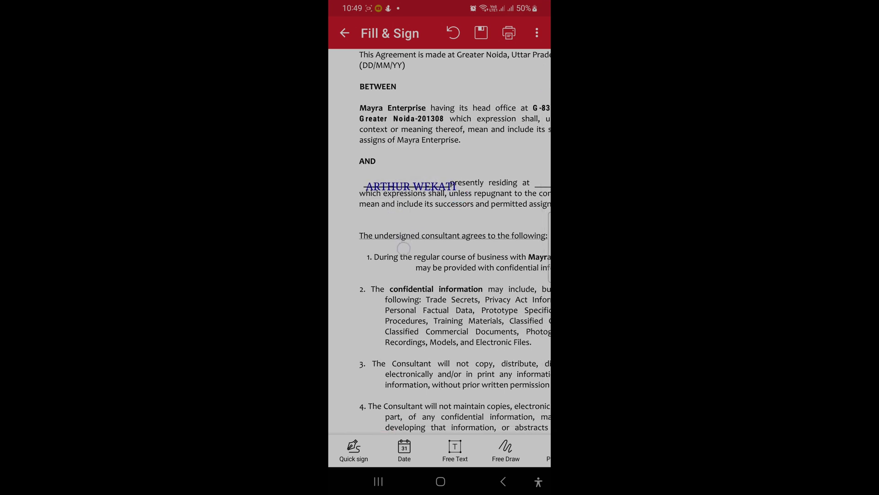
{"action": "mouse_move", "coordinate": [411, 186]}
{"action": "left_mouse_down"}
{"action": "mouse_move", "coordinate": [400, 180]}
{"action": "mouse_move", "coordinate": [420, 184]}
{"action": "left_mouse_up"}
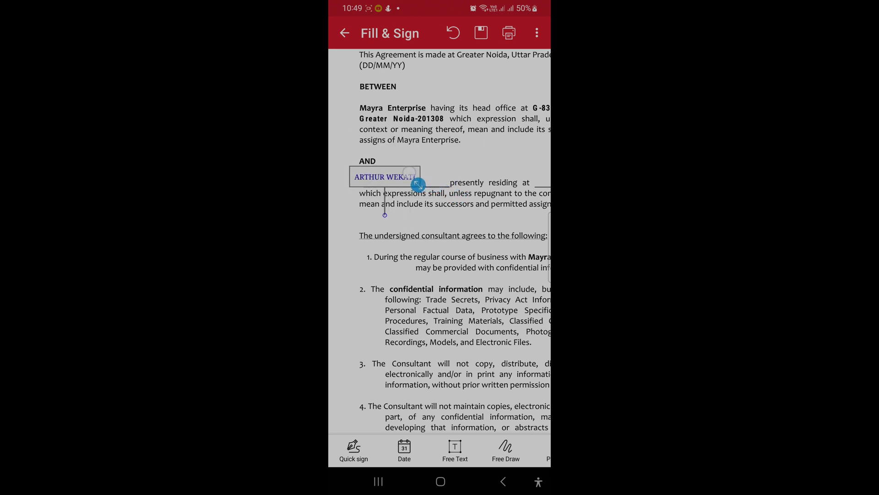
{"action": "left_click_drag", "start_coordinate": [426, 182], "coordinate": [431, 190]}
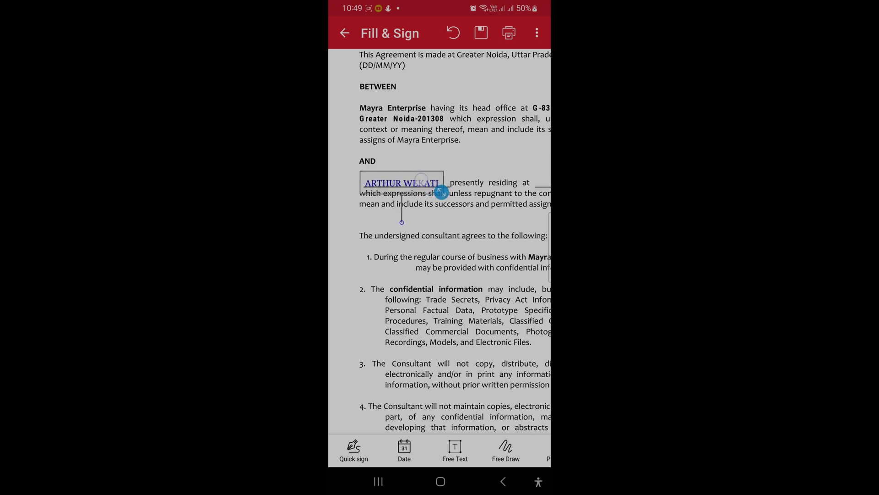
{"action": "left_click_drag", "start_coordinate": [430, 189], "coordinate": [445, 190]}
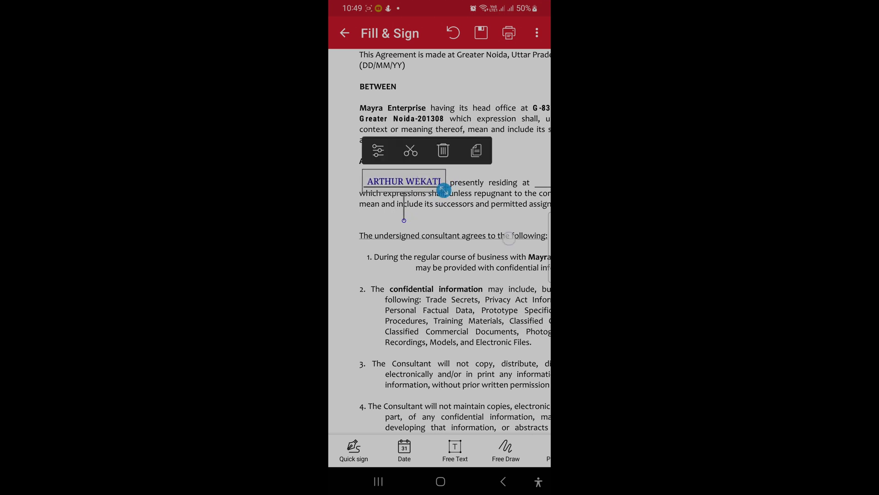
{"action": "left_click_drag", "start_coordinate": [509, 236], "coordinate": [428, 231]}
{"action": "left_click", "coordinate": [455, 452]}
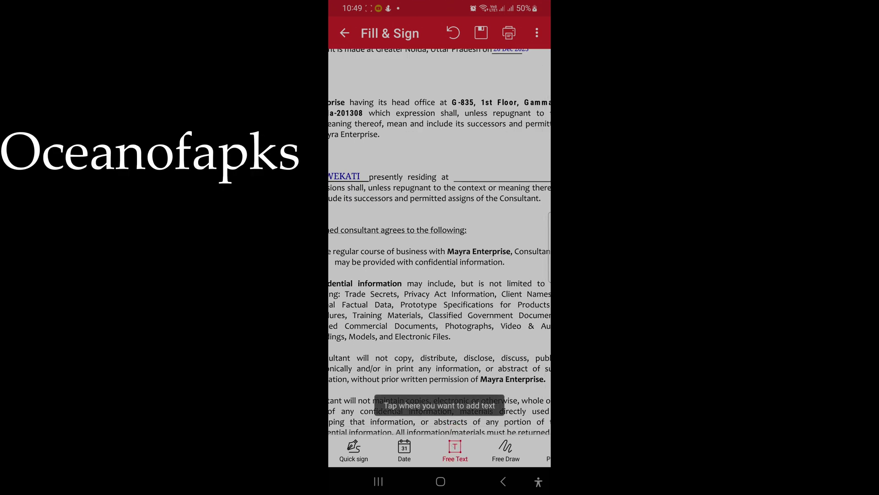
Step: Enter BUNGOMA, KENYA as free text at the 'presently residing at' blank
{"action": "left_click", "coordinate": [462, 168]}
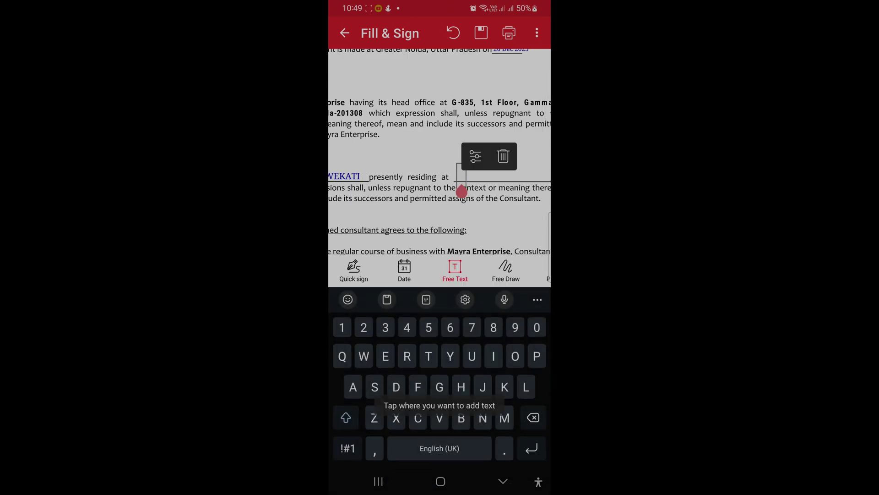
{"action": "type", "text": "BUNGOMA, "}
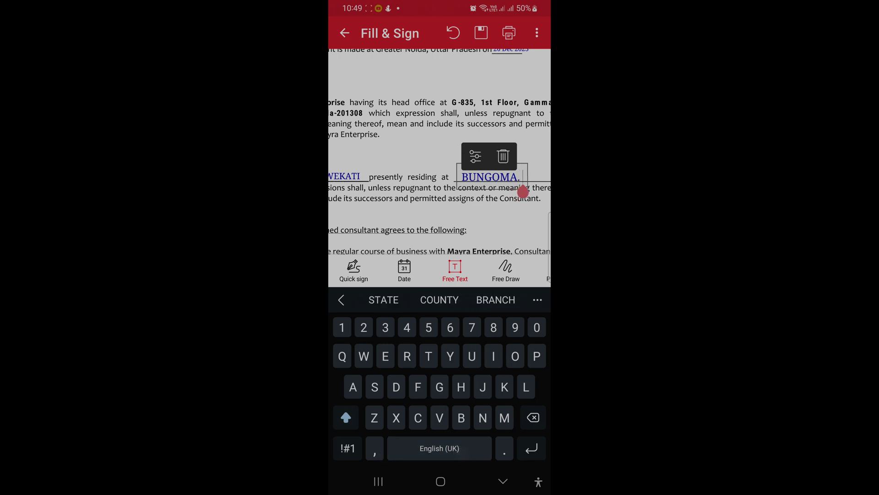
{"action": "type", "text": "KEN"}
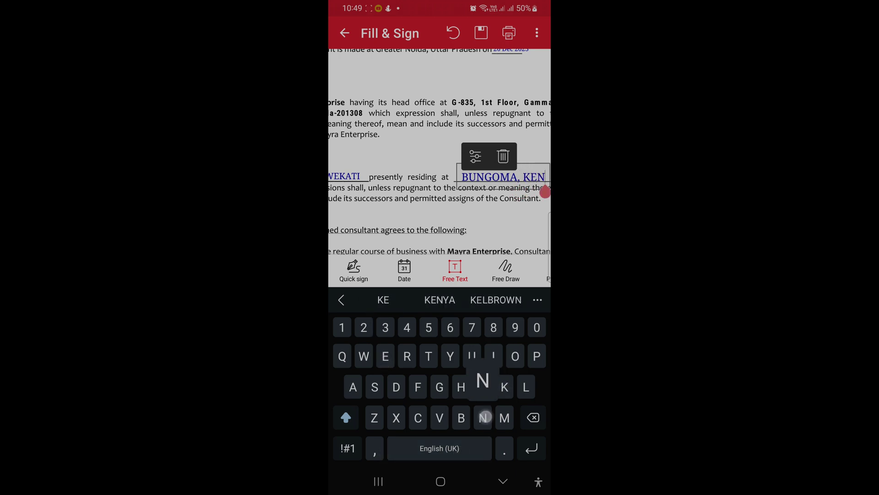
{"action": "type", "text": "Ya"}
{"action": "left_click", "coordinate": [545, 193]}
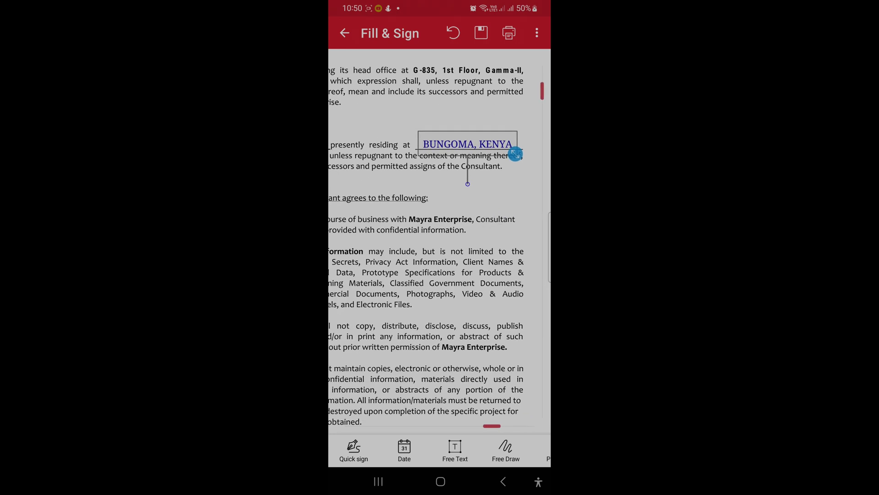
{"action": "left_click_drag", "start_coordinate": [481, 310], "coordinate": [412, 206]}
{"action": "scroll", "coordinate": [440, 275], "scroll_direction": "down", "scroll_amount": 3}
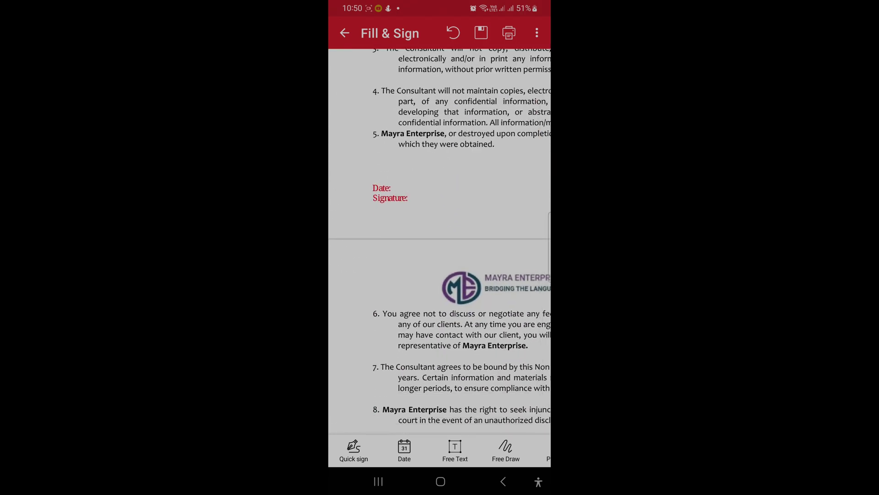
Step: Place the date 26 Dec 2023 beside the Date label and align it
{"action": "left_click", "coordinate": [404, 450]}
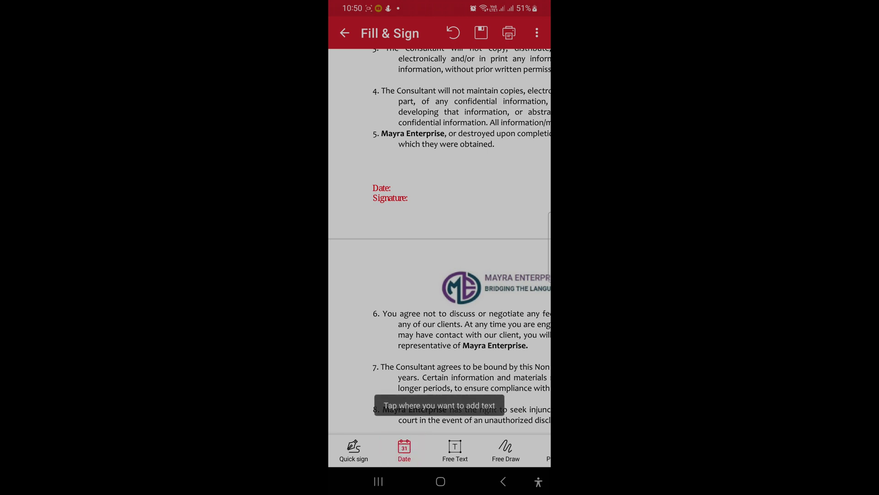
{"action": "left_click", "coordinate": [404, 187]}
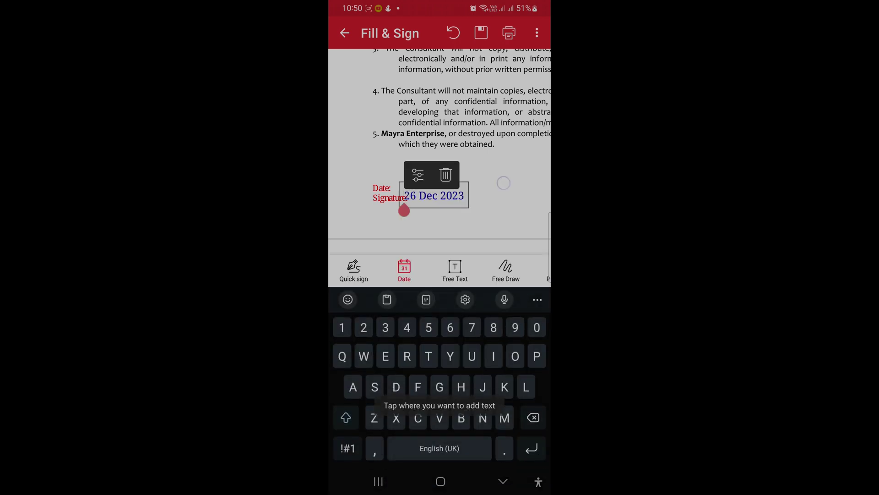
{"action": "left_click", "coordinate": [459, 196]}
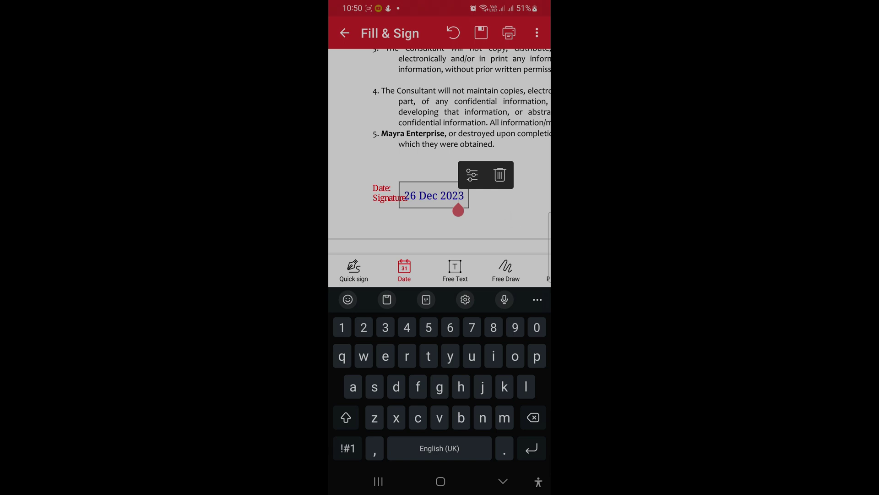
{"action": "left_click", "coordinate": [438, 196]}
{"action": "key", "text": "Escape"}
{"action": "left_click_drag", "start_coordinate": [437, 195], "coordinate": [425, 170]}
{"action": "left_click", "coordinate": [482, 206]}
Step: Draw a new quick signature and place it at the Signature line
{"action": "left_click", "coordinate": [353, 450]}
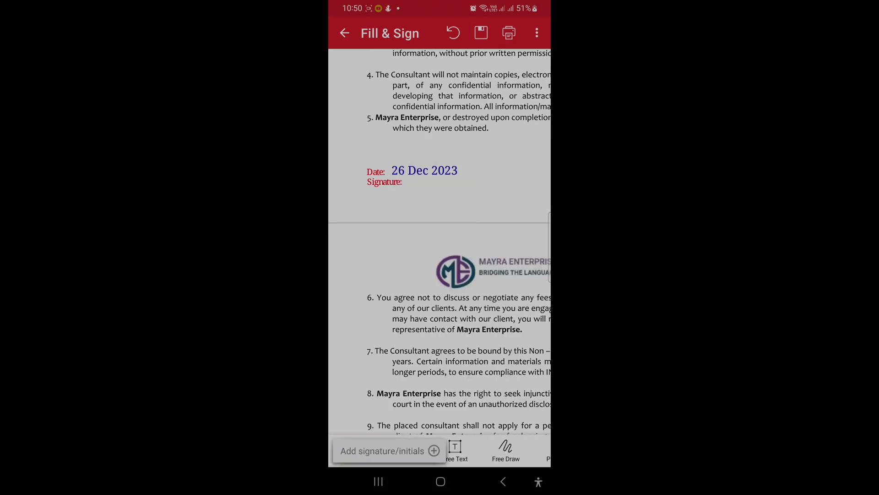
{"action": "left_click", "coordinate": [388, 450]}
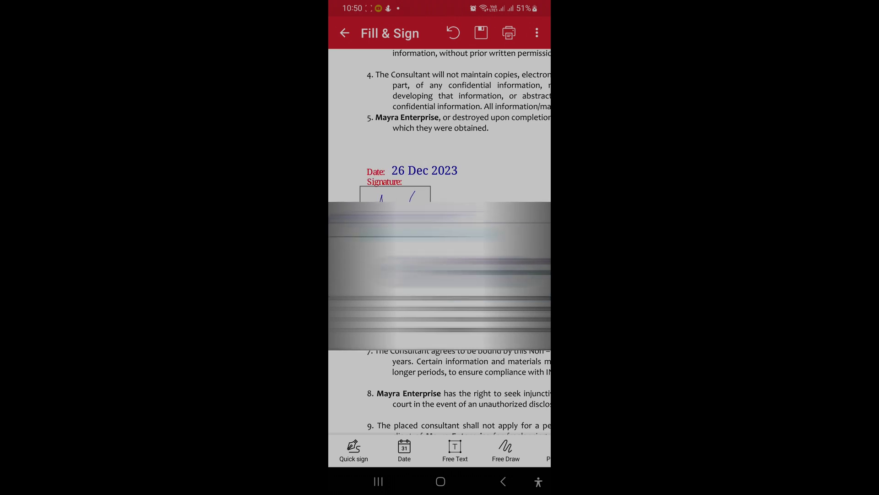
{"action": "left_click", "coordinate": [385, 199]}
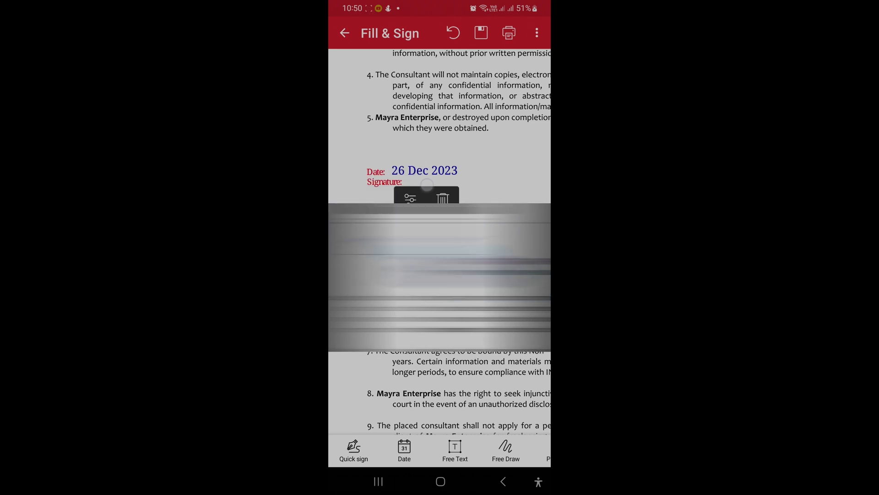
{"action": "scroll", "coordinate": [439, 275], "scroll_direction": "down", "scroll_amount": 5}
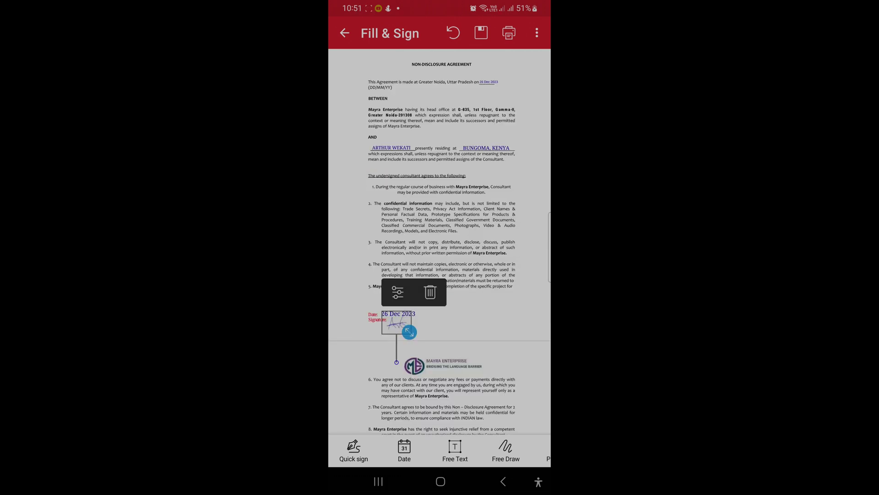
{"action": "scroll", "coordinate": [440, 275], "scroll_direction": "down", "scroll_amount": 8}
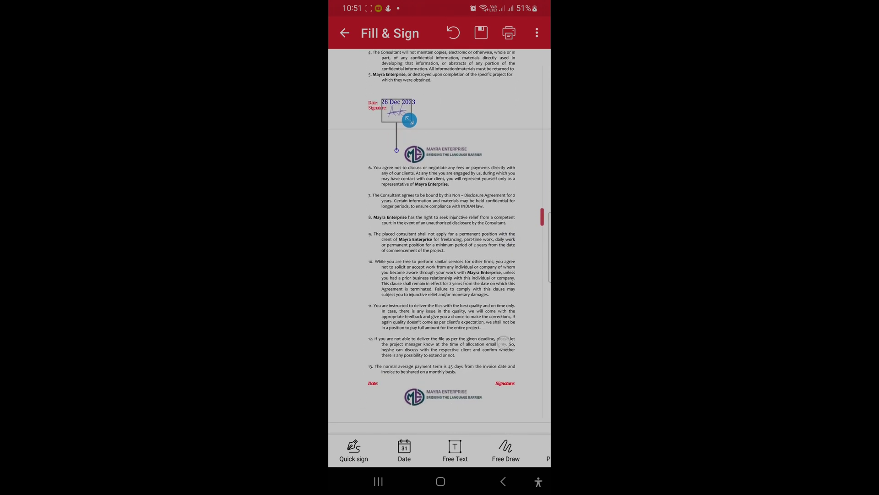
Step: Add a date beside the page-two Date label
{"action": "left_click", "coordinate": [382, 300]}
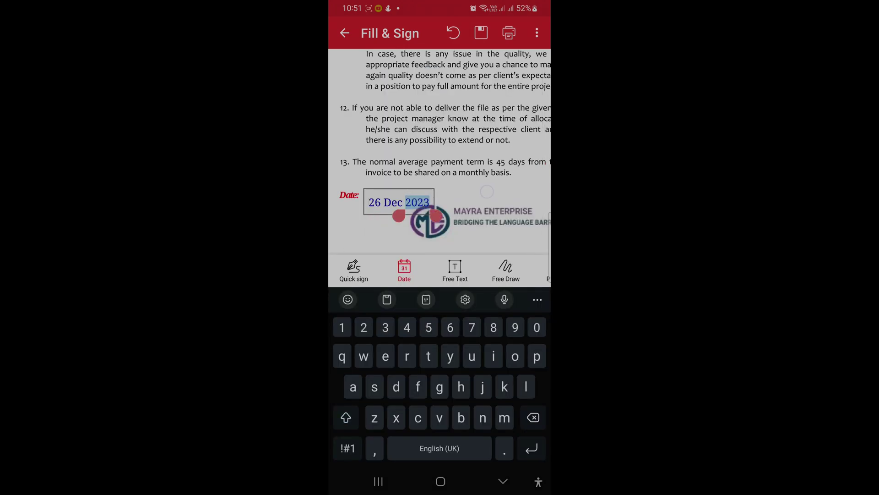
{"action": "key", "text": "Return"}
{"action": "left_click", "coordinate": [399, 202]}
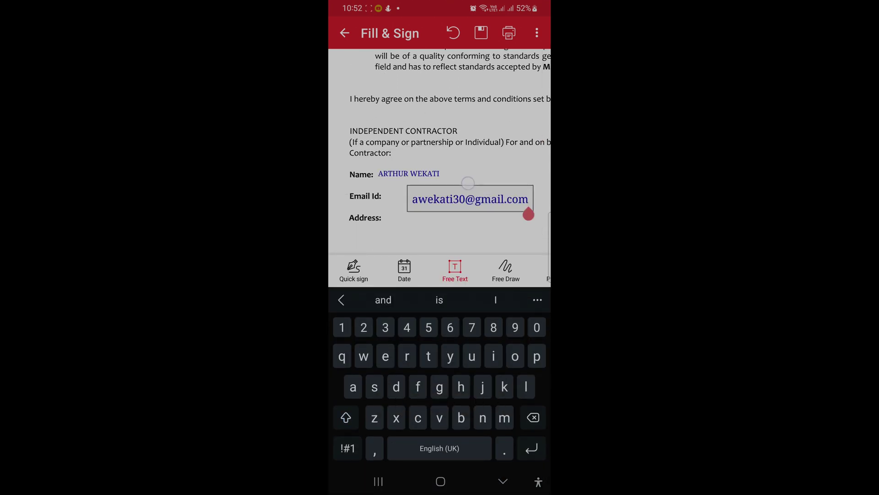
Step: Place the email beside Email Id, copy the date, and sign in to MobiDrive with Google
{"action": "key", "text": "Return"}
{"action": "left_click", "coordinate": [470, 198]}
{"action": "left_click_drag", "start_coordinate": [471, 198], "coordinate": [443, 195]}
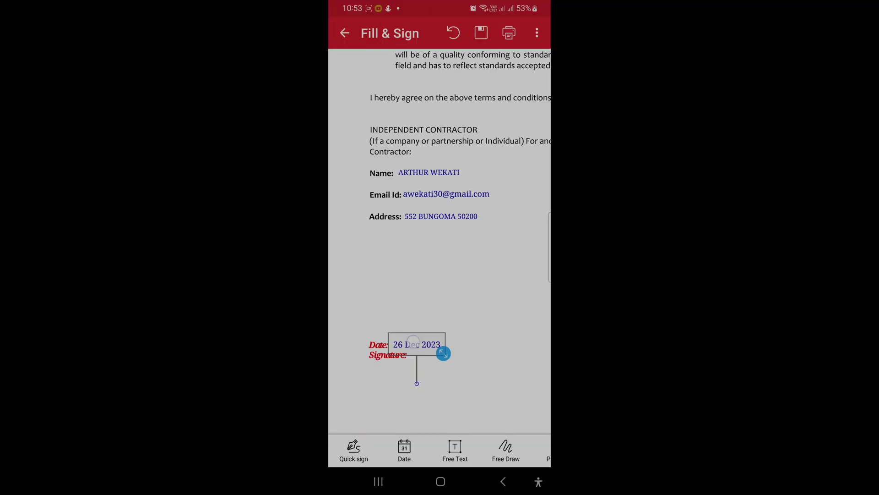
{"action": "left_click", "coordinate": [502, 314]}
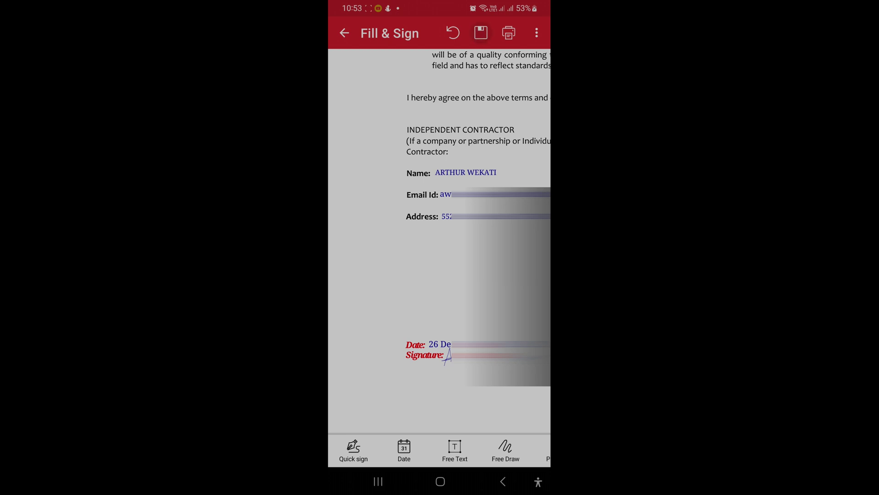
{"action": "left_click", "coordinate": [440, 246]}
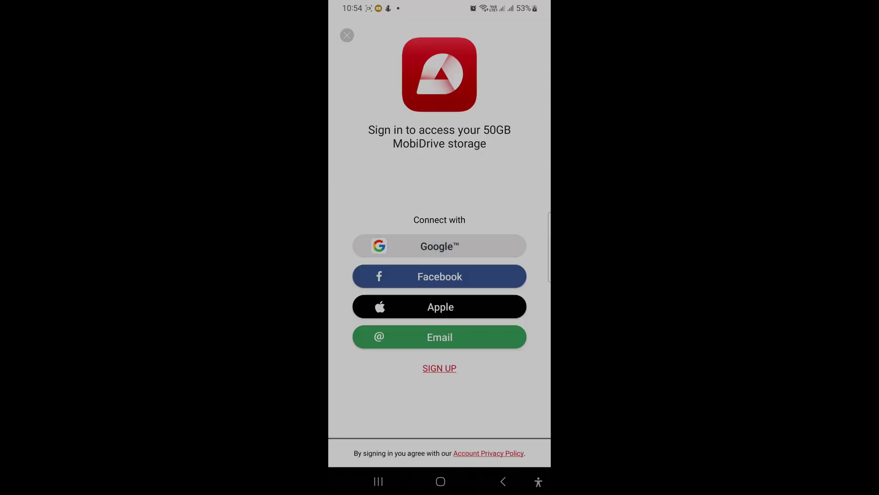